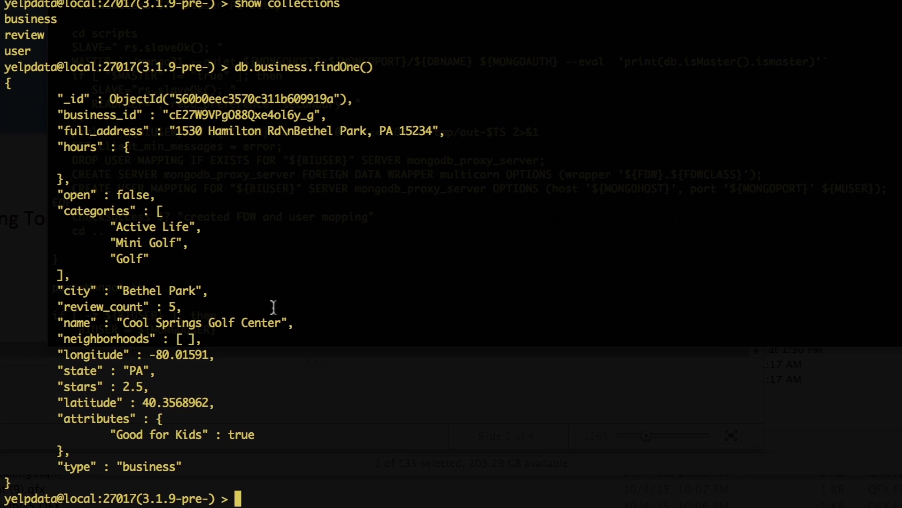
Print a sample user document with db.user.findOne(), running it twice
type("db.user.find()One(")
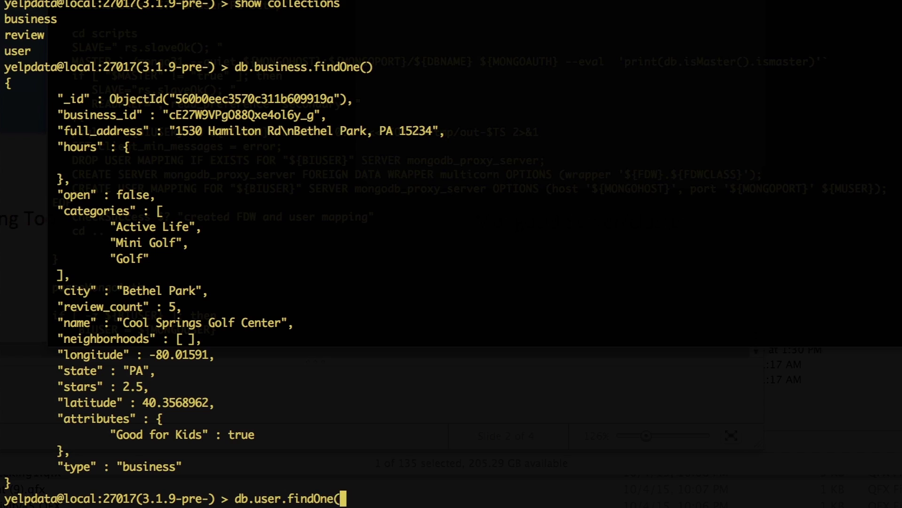
key("Return")
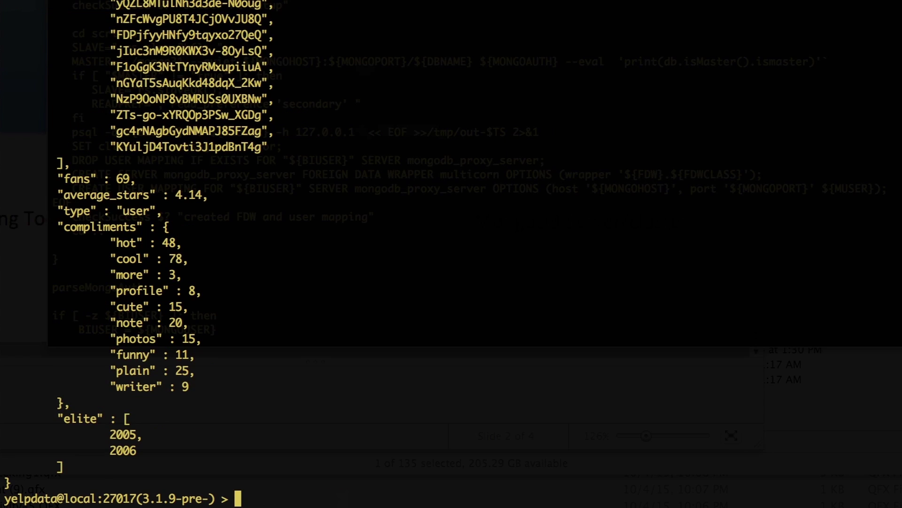
key("Up")
key("Return")
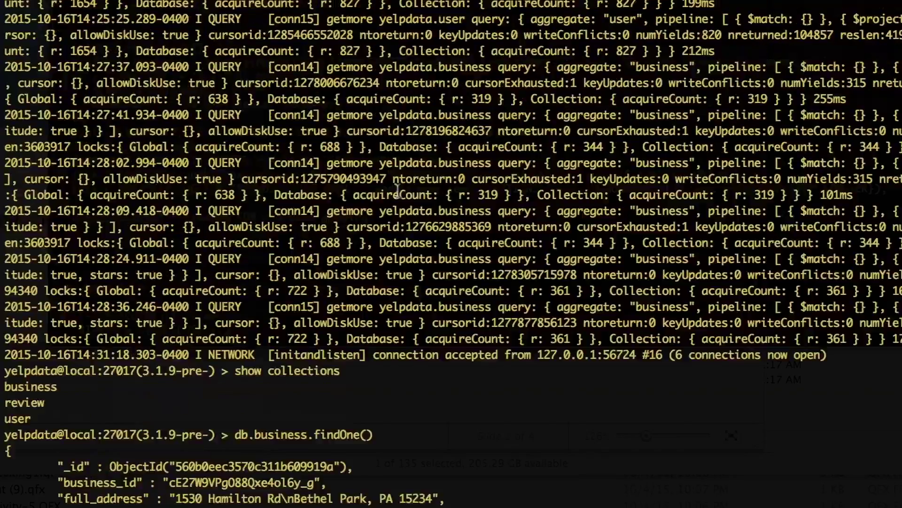
Review the user output, then print a sample review with db.review.findOne()
scroll(397, 183, "up", 7)
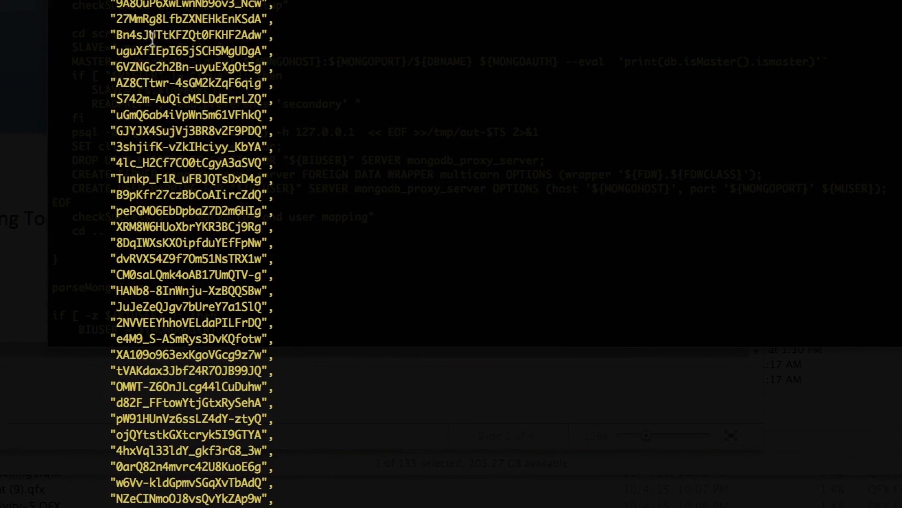
scroll(153, 32, "up", 3)
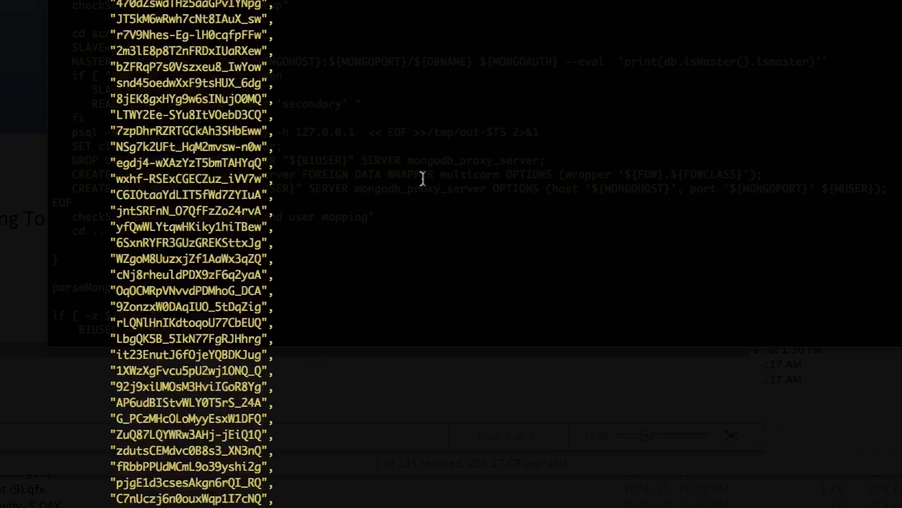
type("db.revi")
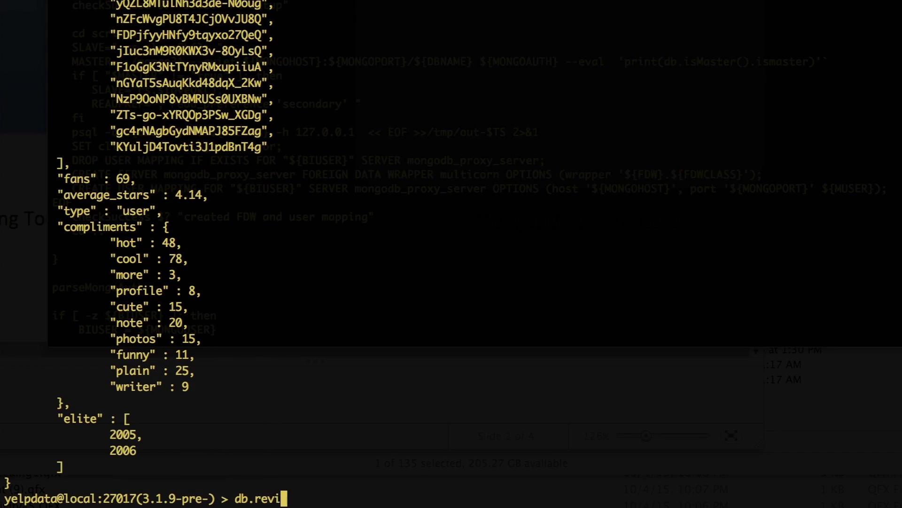
type("ew.findOne()")
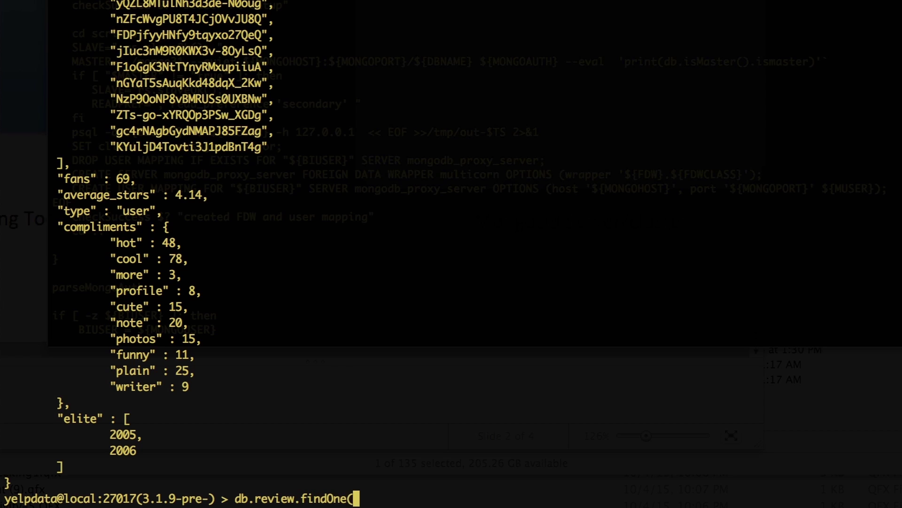
key("Return")
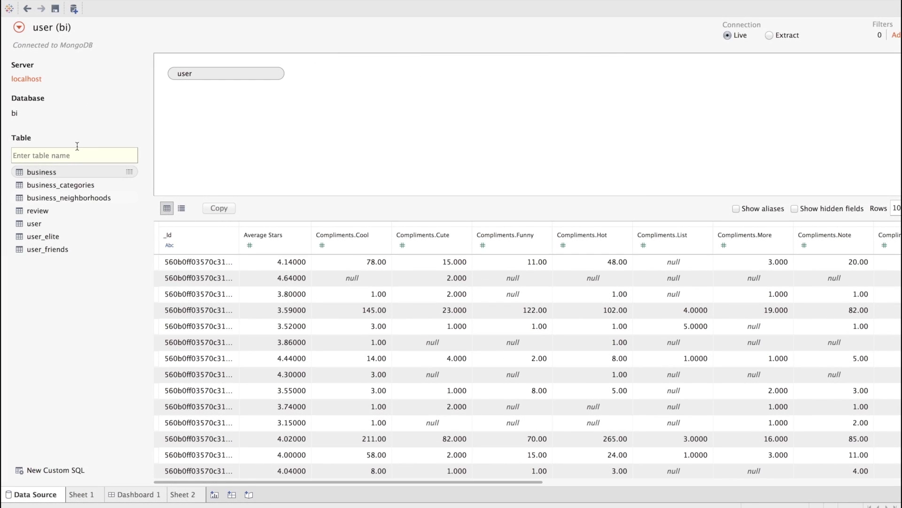
left_click(28, 79)
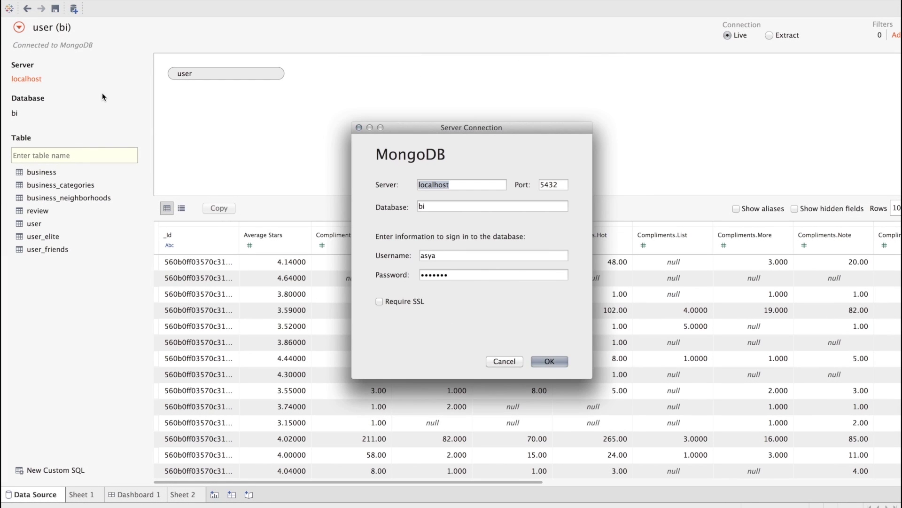
left_click(458, 184)
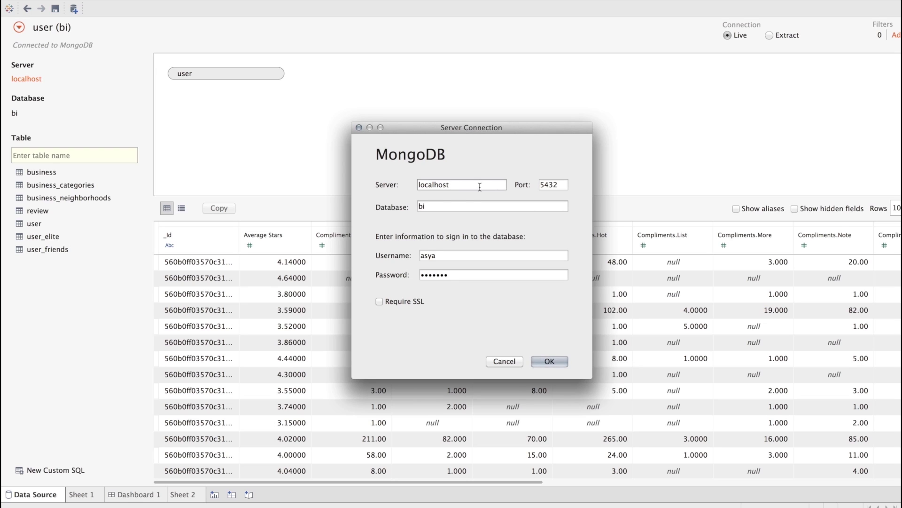
left_click(428, 207)
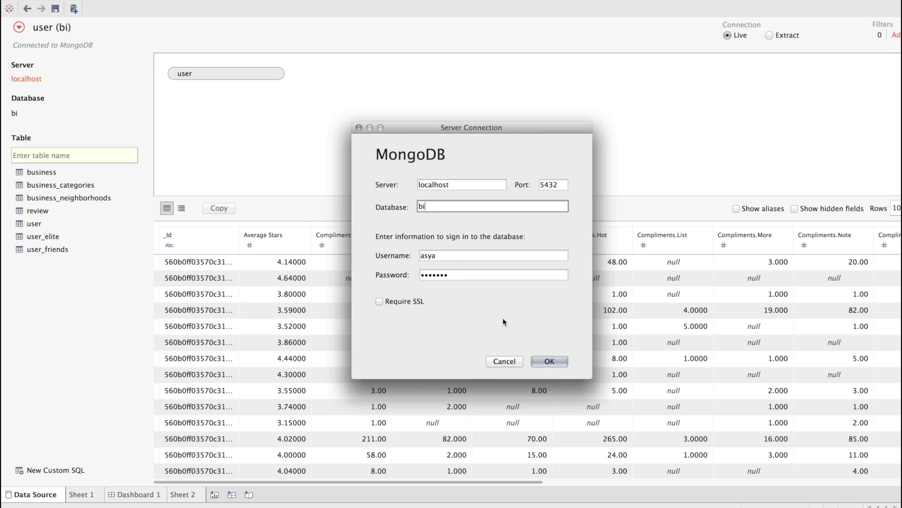
left_click(548, 362)
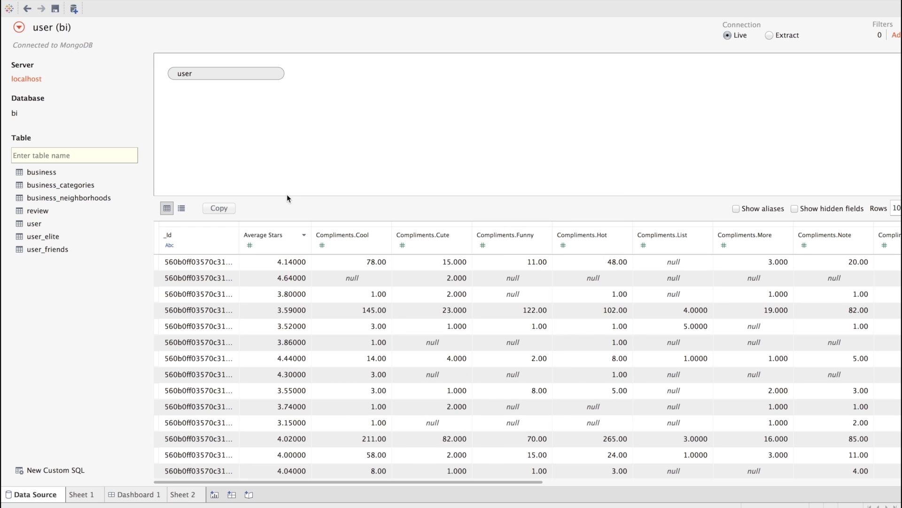
left_click(182, 208)
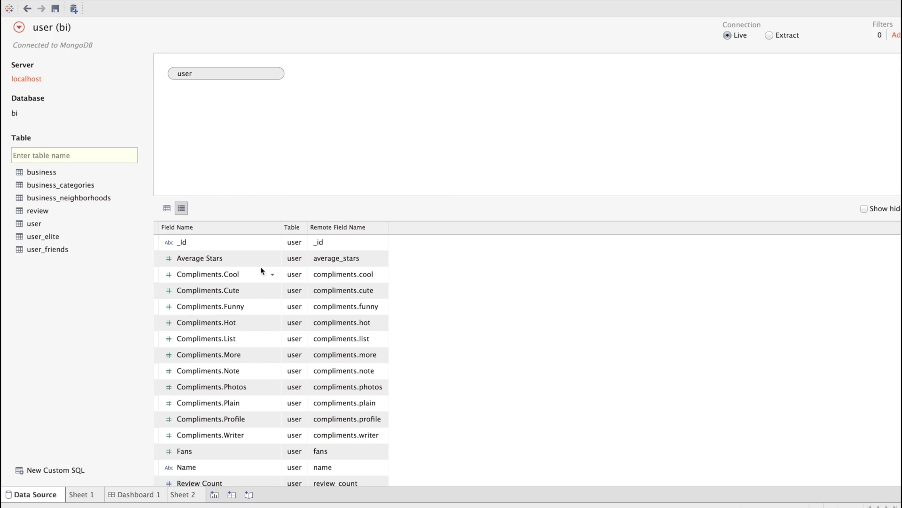
scroll(241, 408, "down", 5)
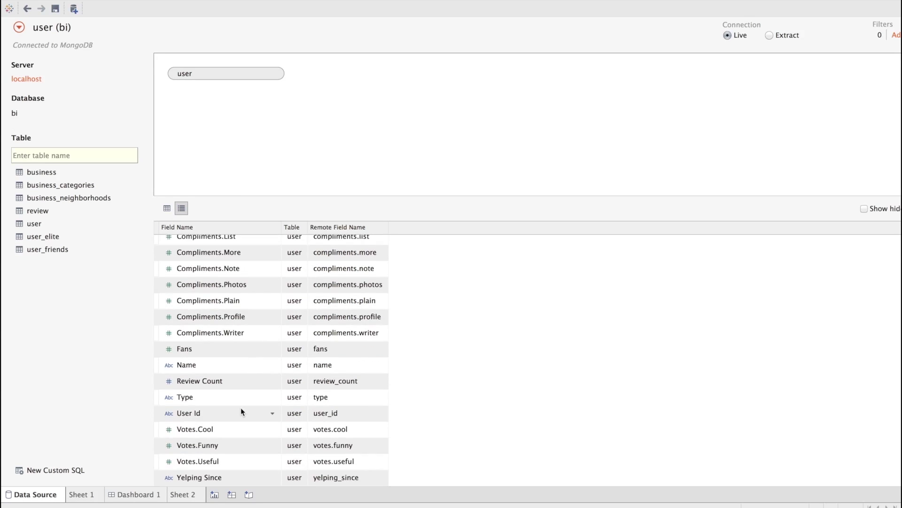
scroll(239, 435, "up", 5)
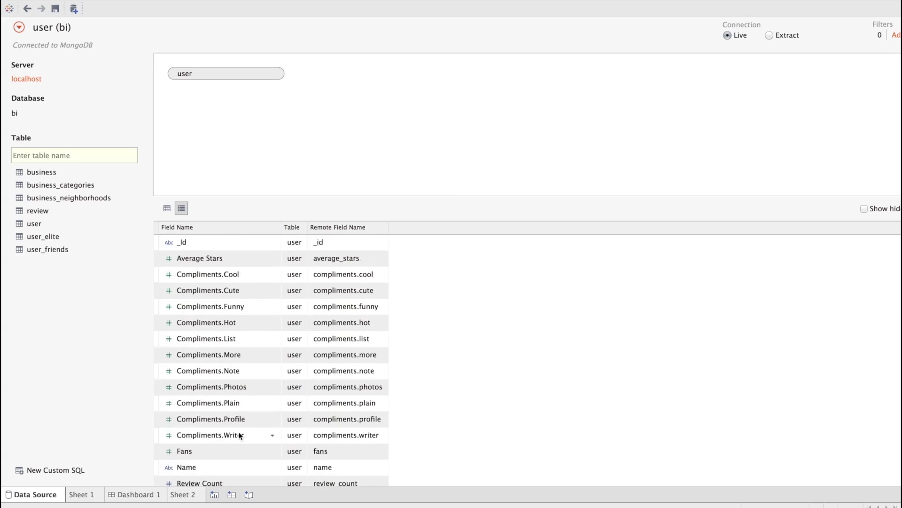
left_click(165, 209)
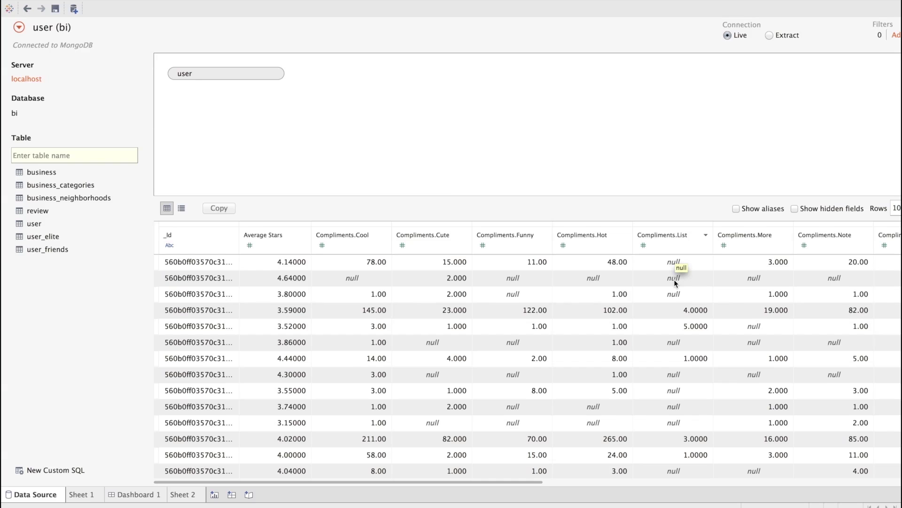
scroll(696, 289, "right", 10)
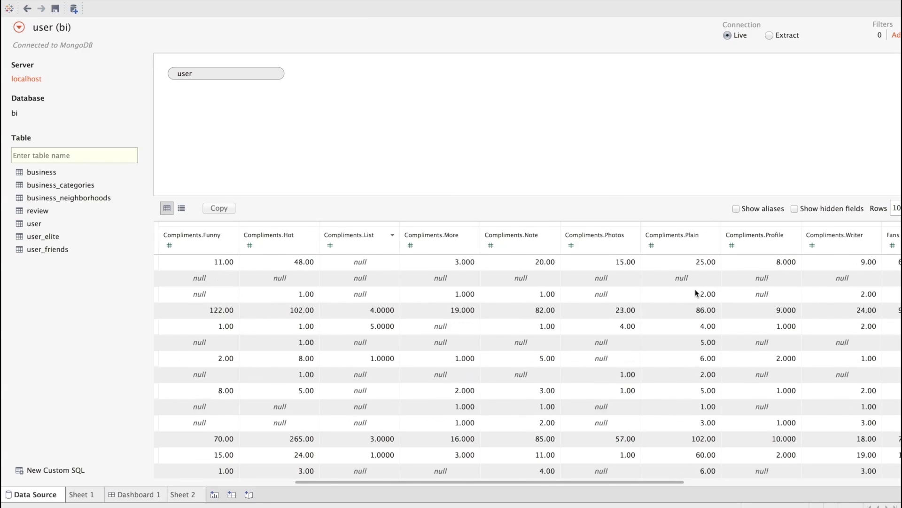
scroll(695, 289, "left", 10)
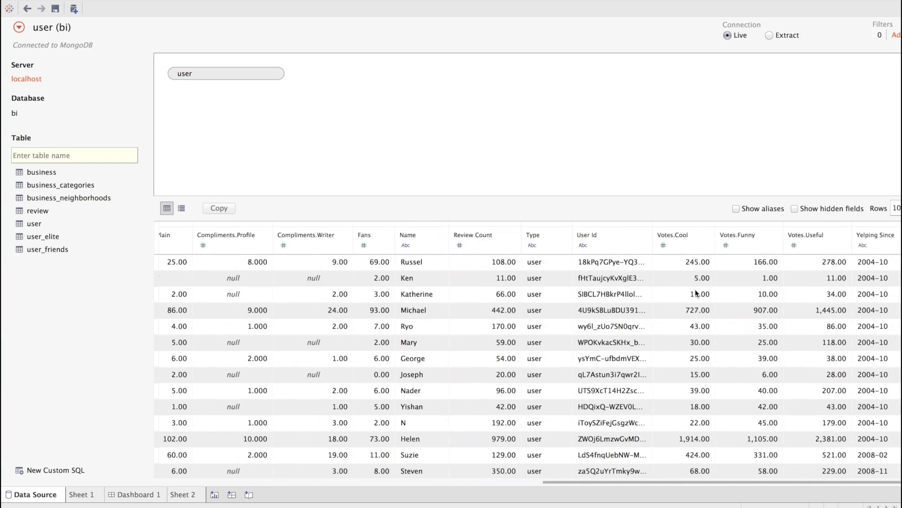
View Sheet 1's Review Count bar chart, then switch to the Sheet 2 business map
left_click(85, 494)
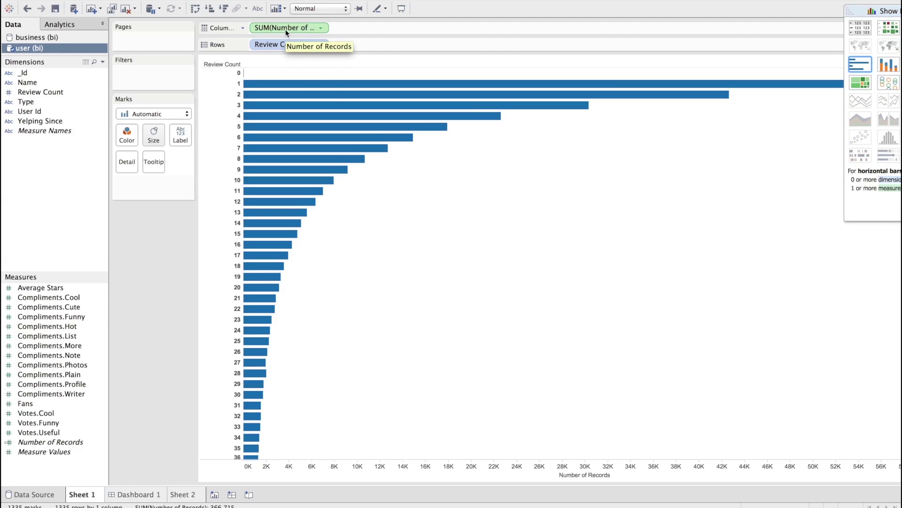
mouse_move(318, 86)
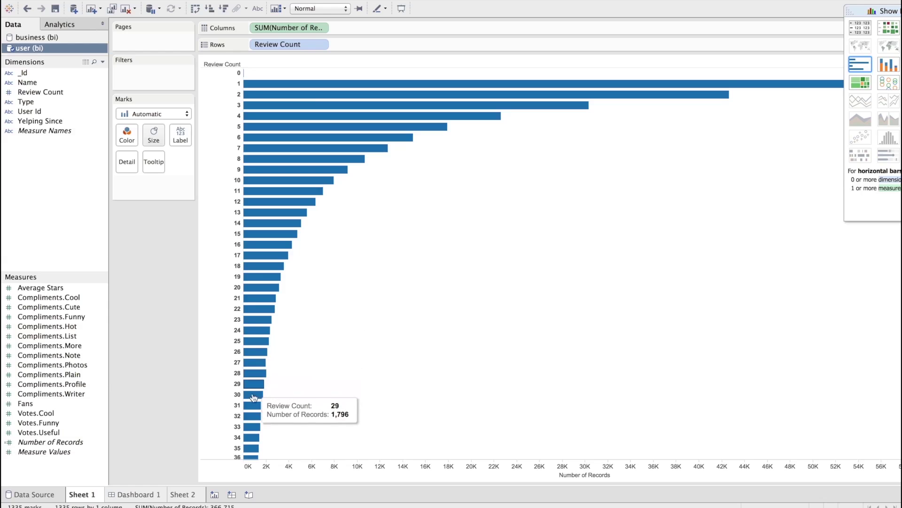
scroll(254, 404, "down", 3)
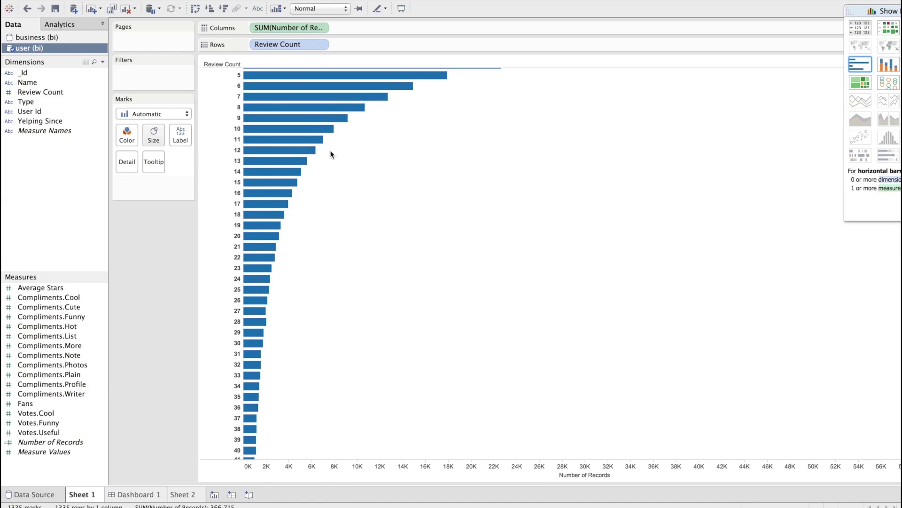
scroll(311, 105, "up", 3)
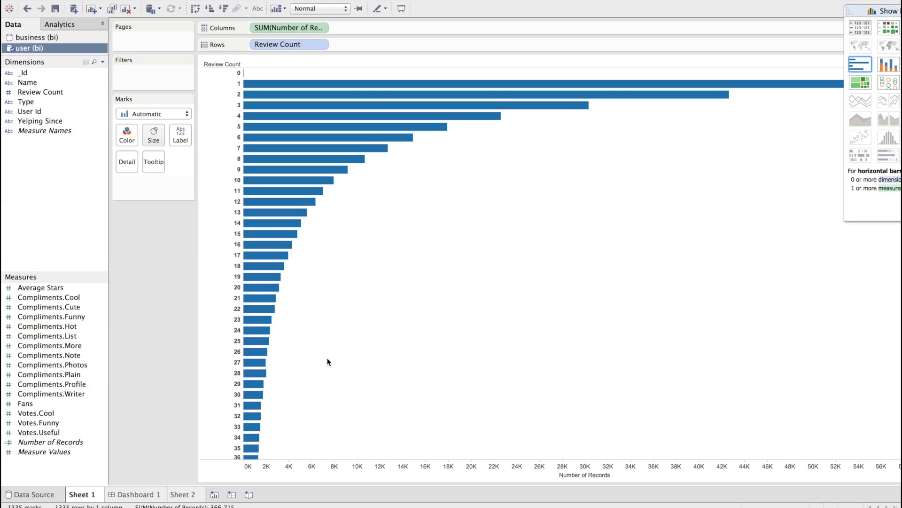
left_click(187, 495)
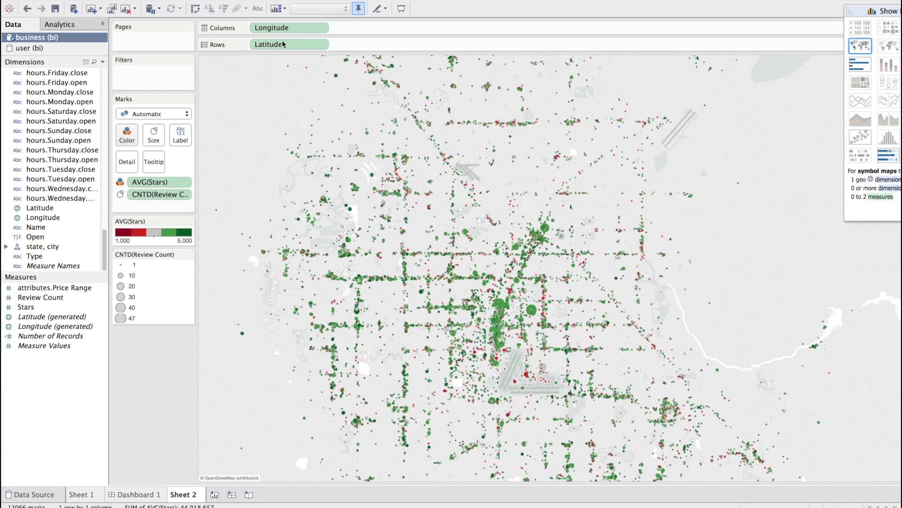
On the business data source, review the filters and keep only the Nevada (NV) filter without adding another
left_click(40, 493)
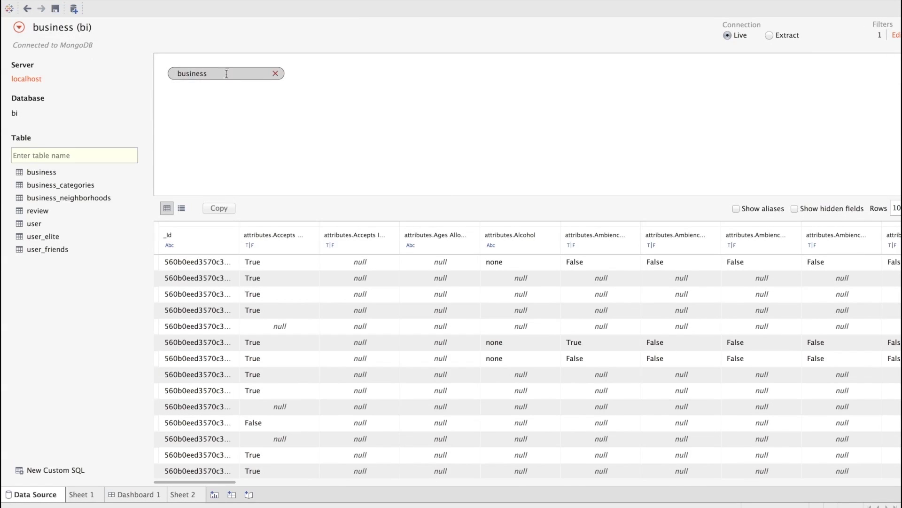
left_click(896, 35)
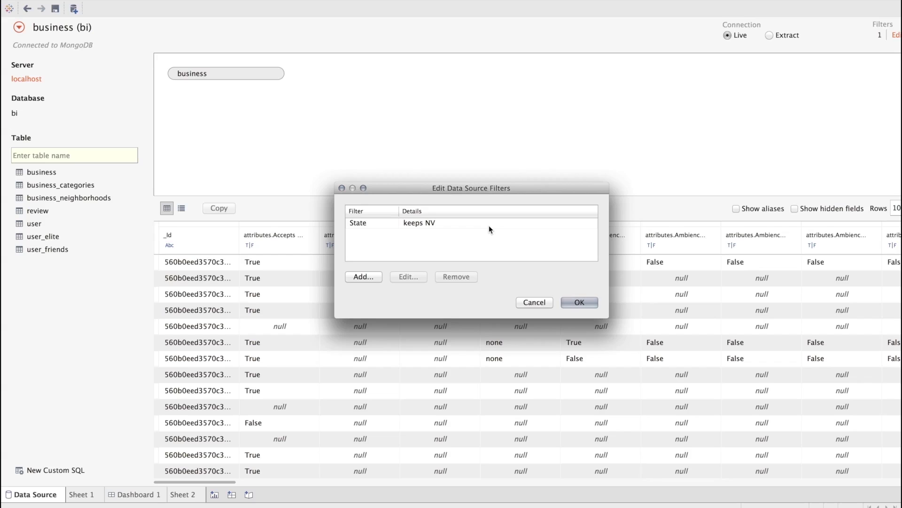
left_click(366, 277)
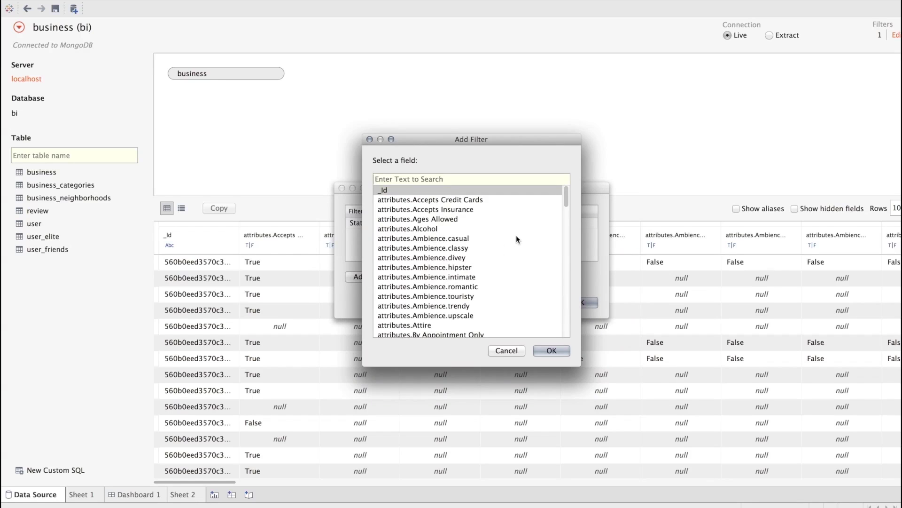
scroll(509, 261, "down", 15)
scroll(509, 261, "down", 10)
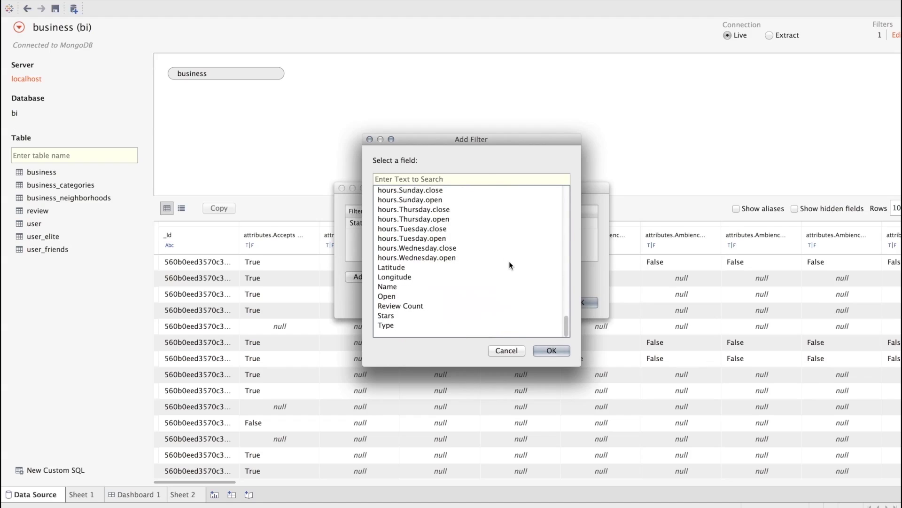
left_click(507, 351)
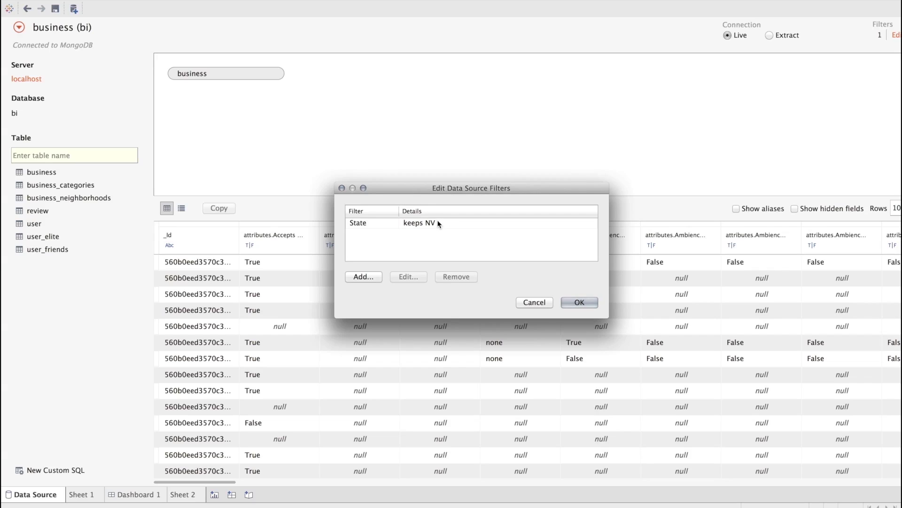
left_click(574, 303)
Browse the data grid, then return to the Sheet 2 business map
scroll(642, 297, "right", 15)
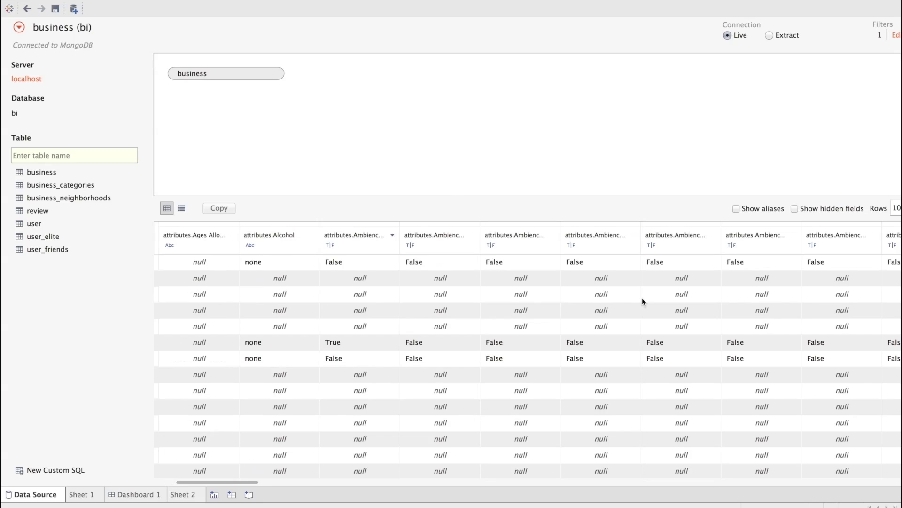
scroll(642, 298, "right", 10)
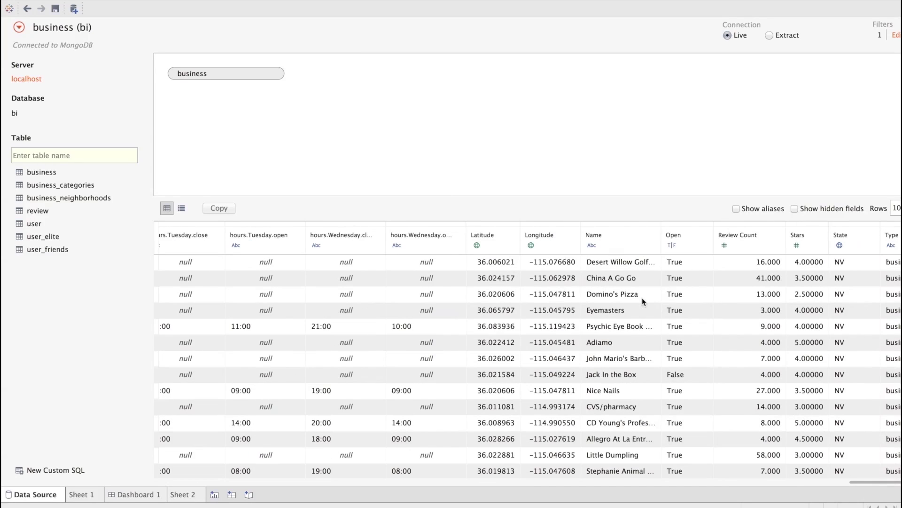
scroll(839, 442, "down", 3)
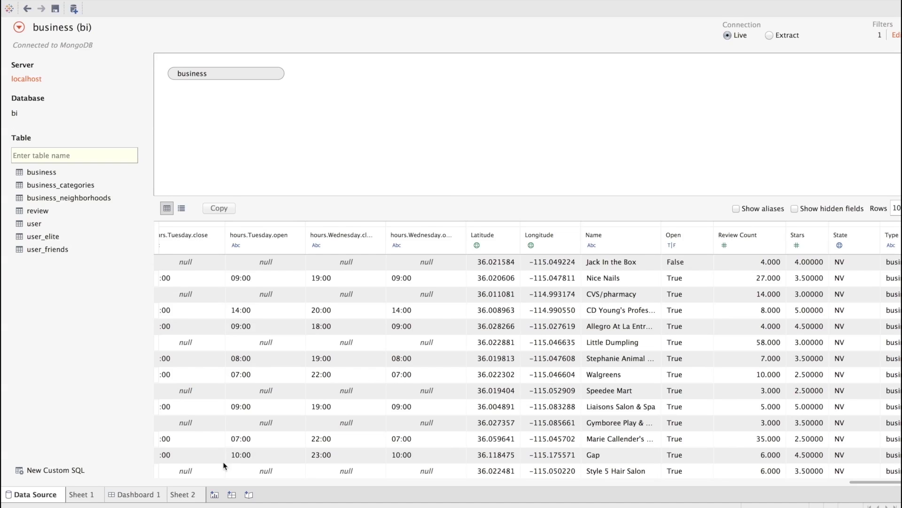
left_click(182, 496)
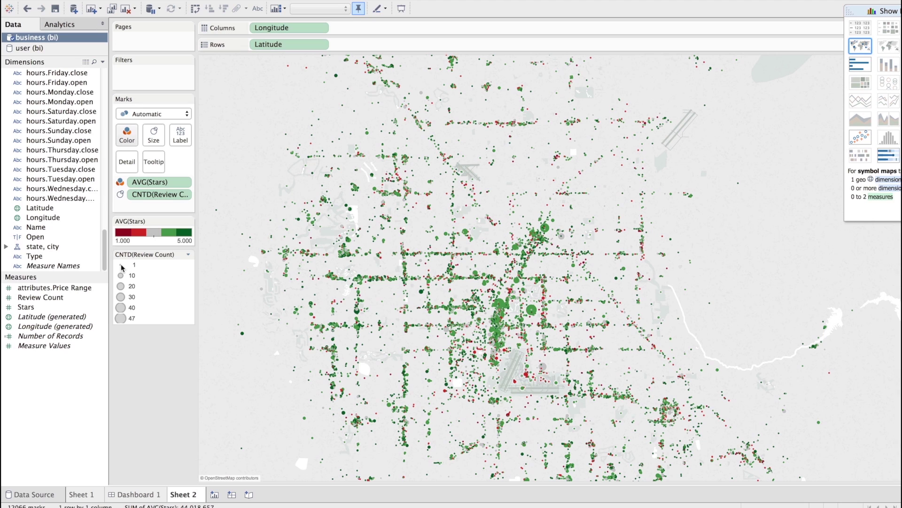
mouse_move(218, 211)
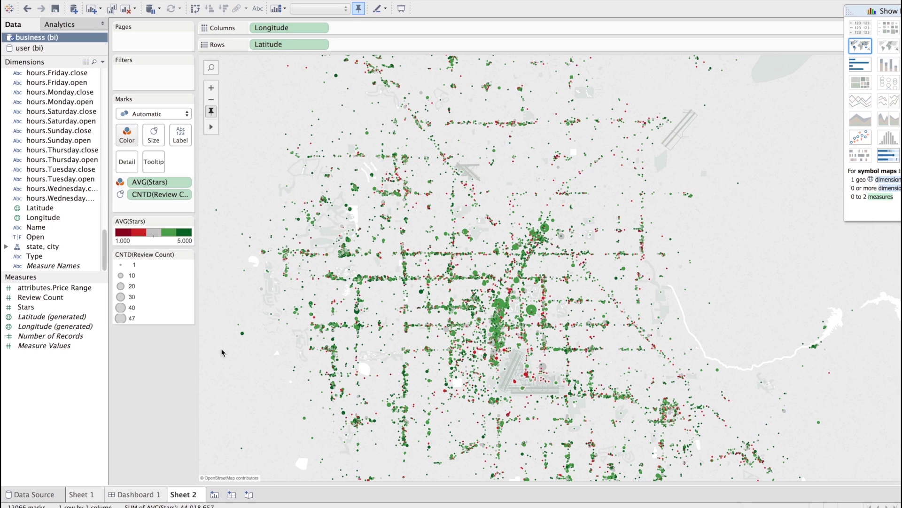
mouse_move(241, 327)
left_click(211, 90)
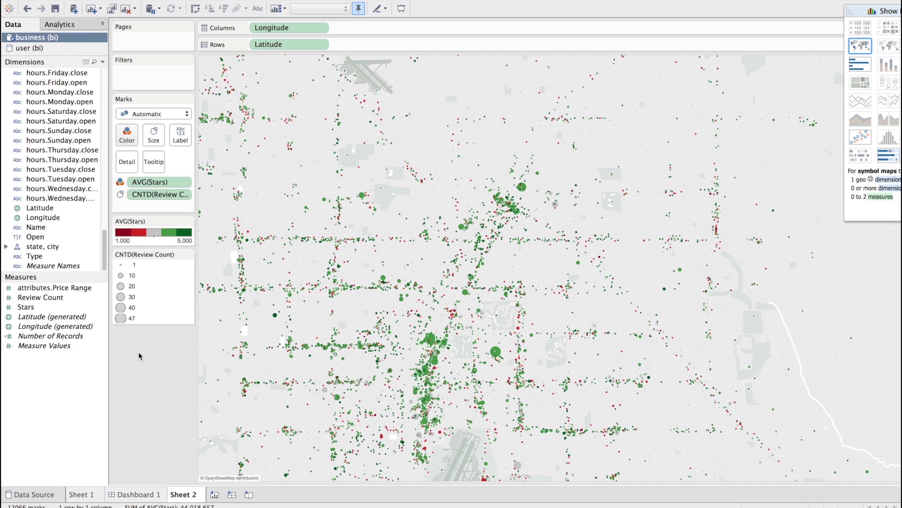
On the Data Source page's field list, rename the business table's _Id field to business_id
scroll(76, 172, "up", 10)
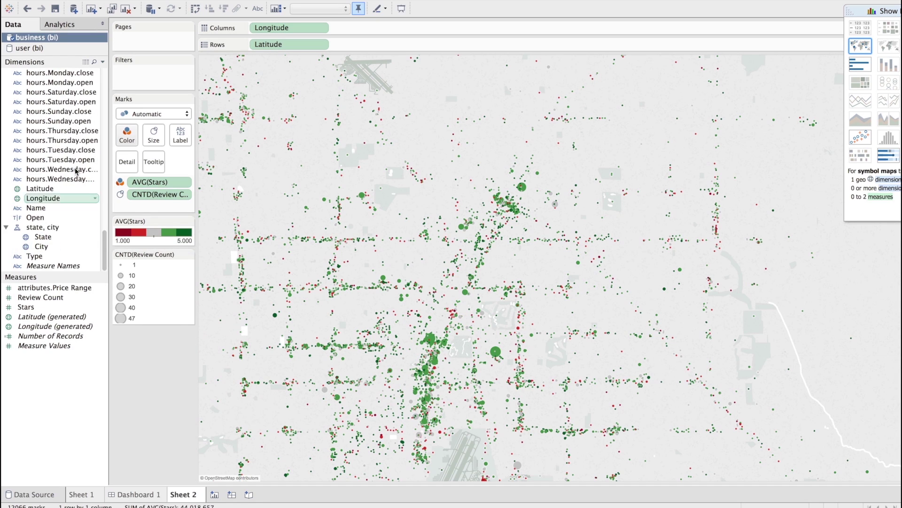
scroll(75, 172, "up", 5)
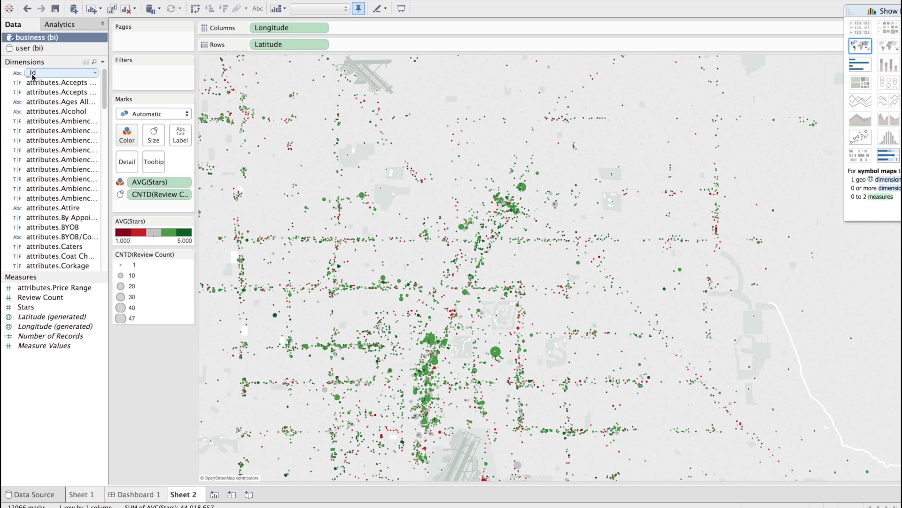
left_click(38, 495)
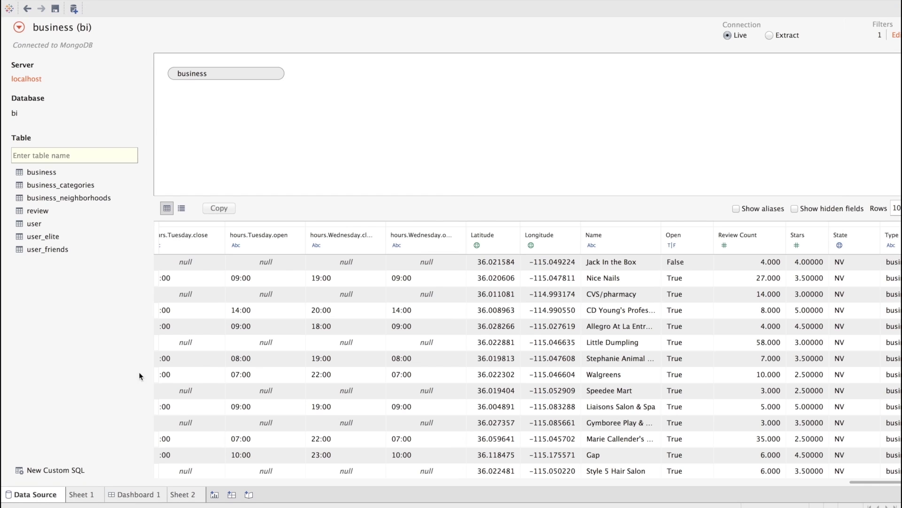
scroll(260, 366, "left", 20)
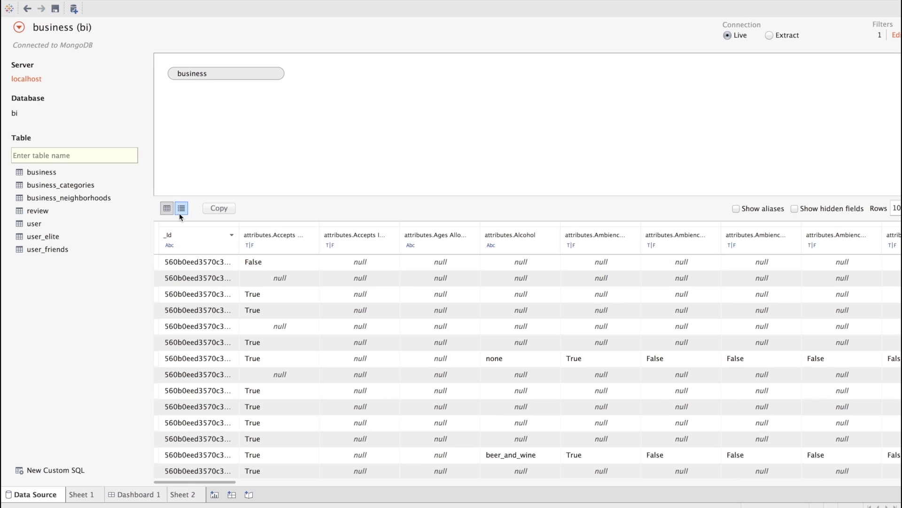
left_click(179, 213)
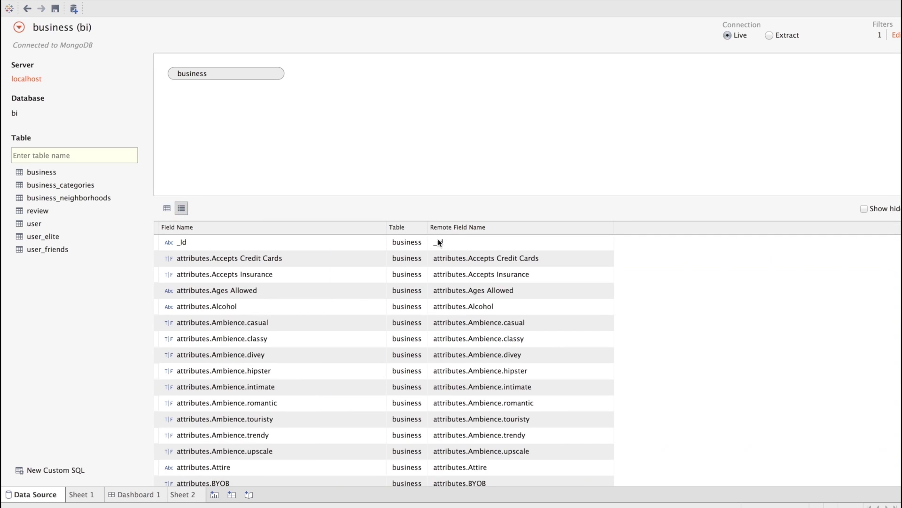
left_click(377, 243)
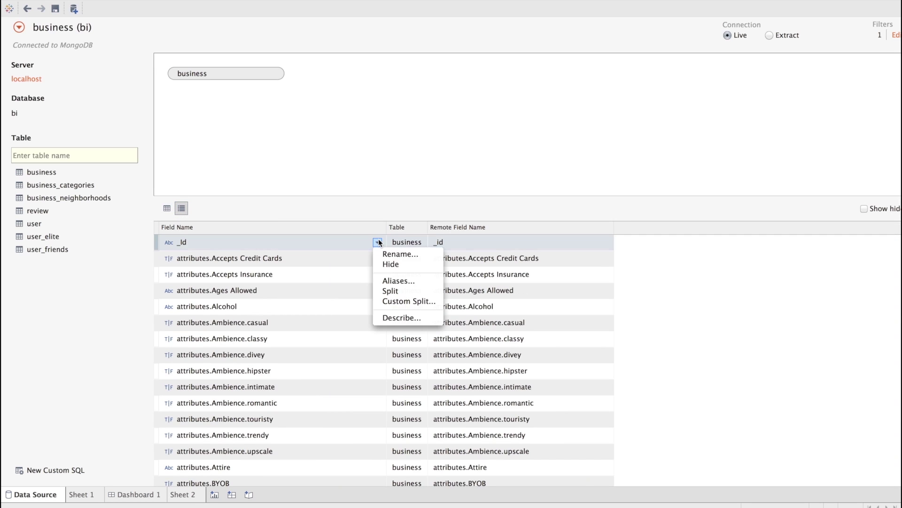
left_click(389, 253)
type("bu")
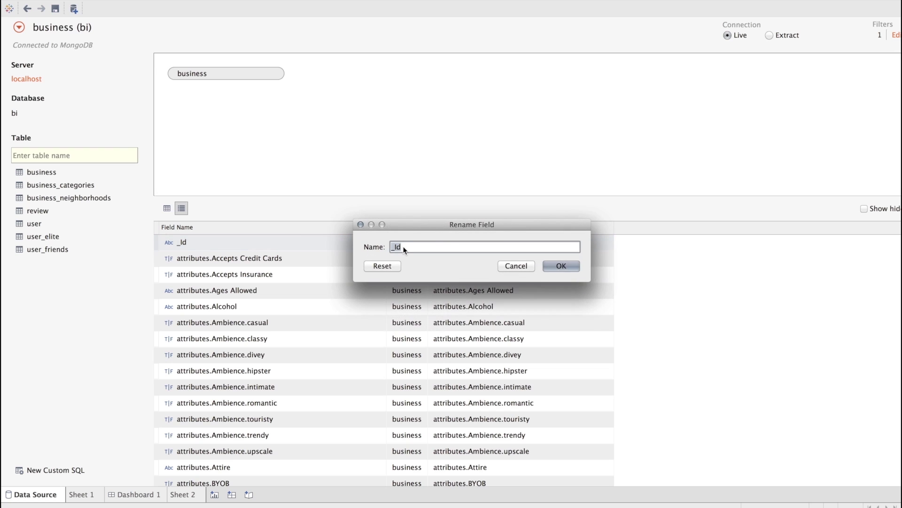
type("siness_id")
left_click(567, 267)
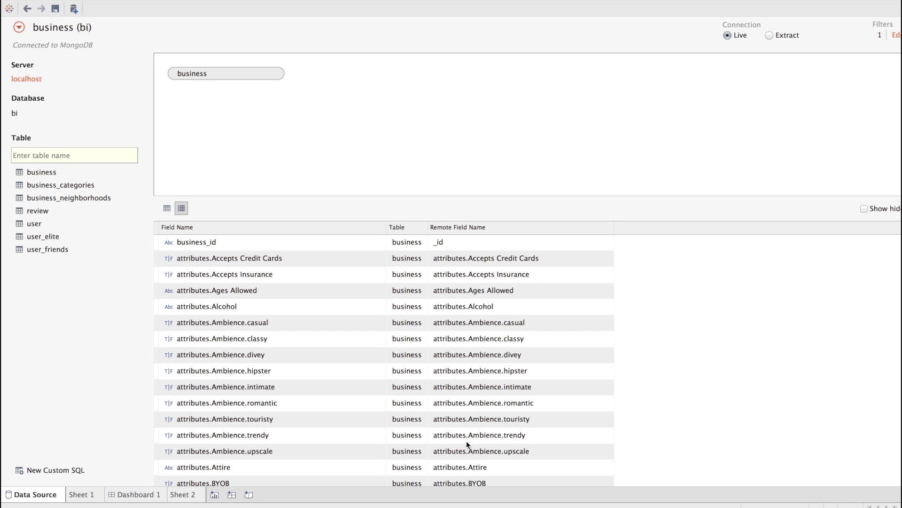
Add business_id to Sheet 2's Tooltip card as a Count (Distinct) measure
left_click(182, 494)
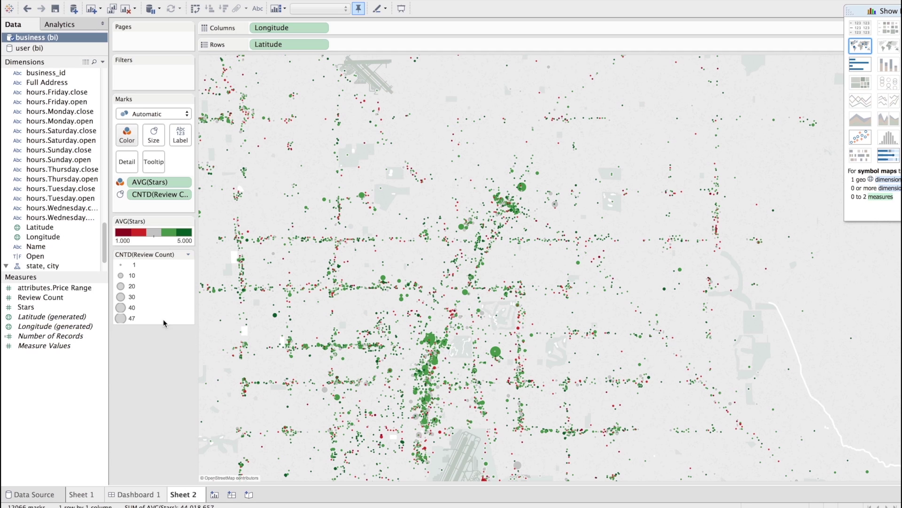
left_click_drag(37, 74, 153, 162)
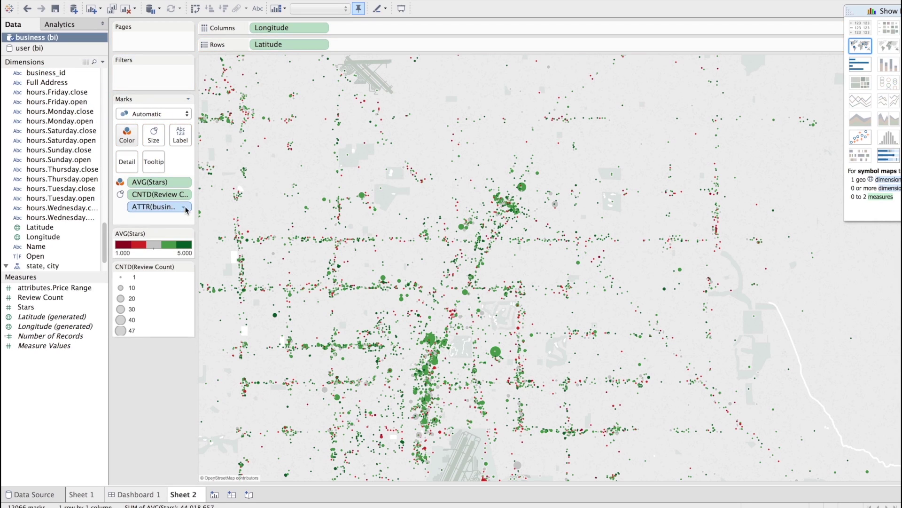
left_click(186, 208)
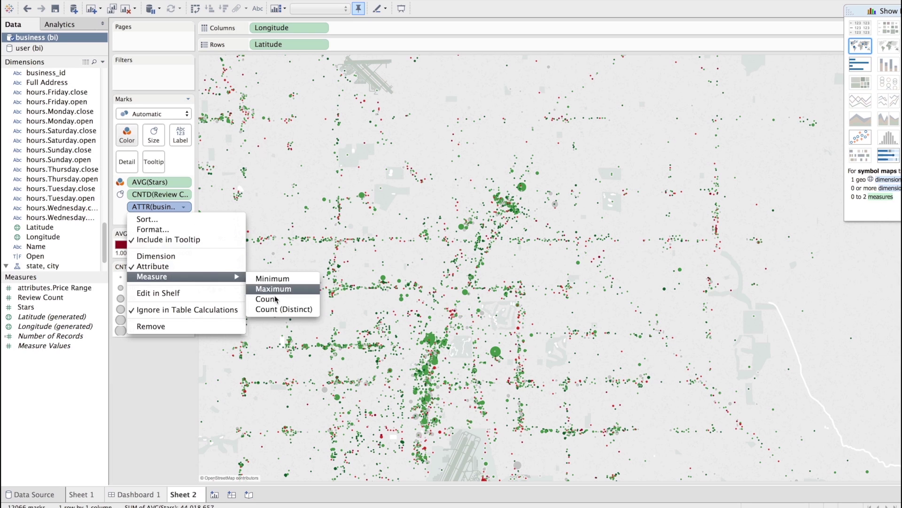
left_click(274, 313)
mouse_move(462, 229)
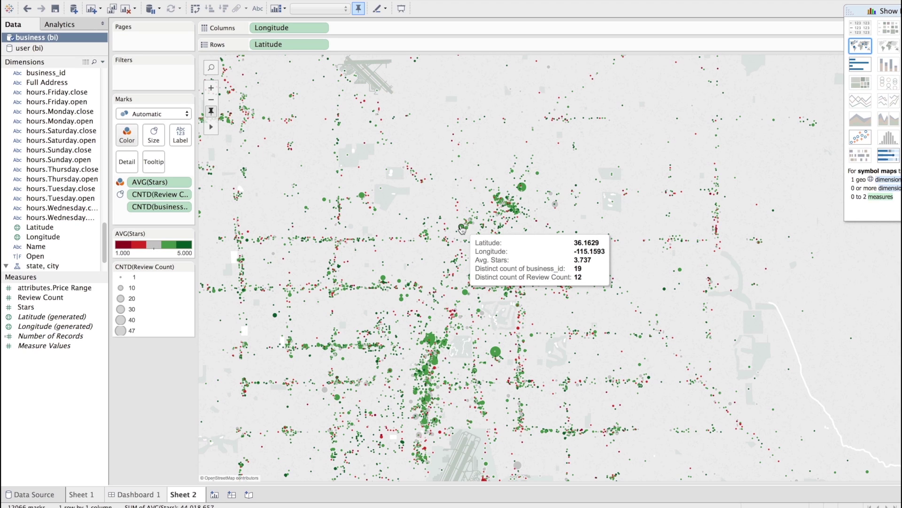
mouse_move(523, 189)
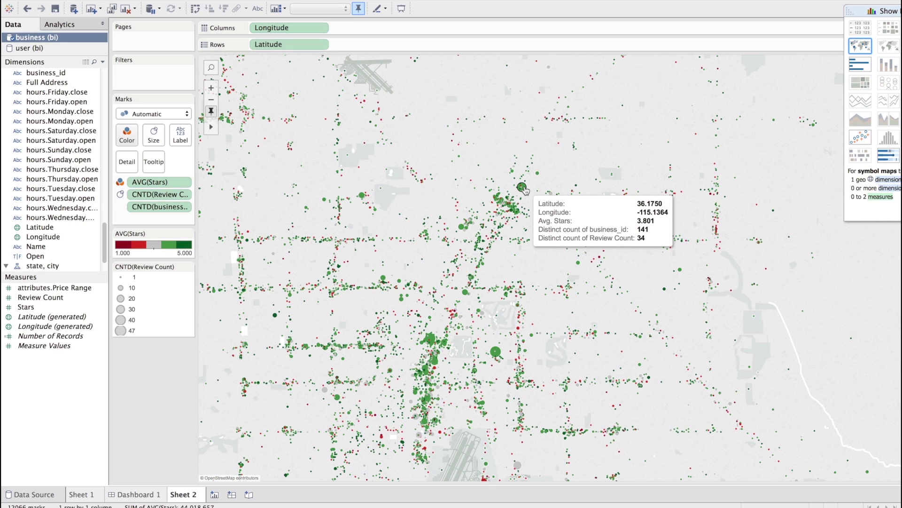
mouse_move(566, 239)
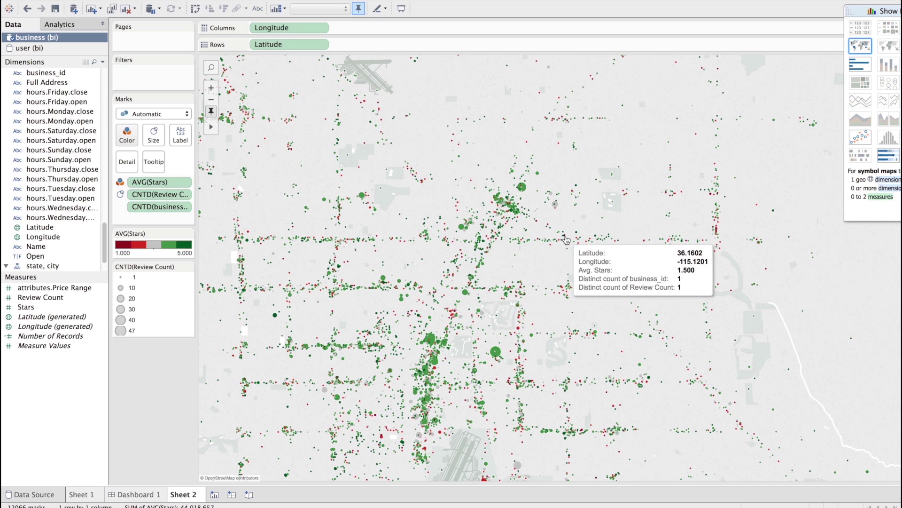